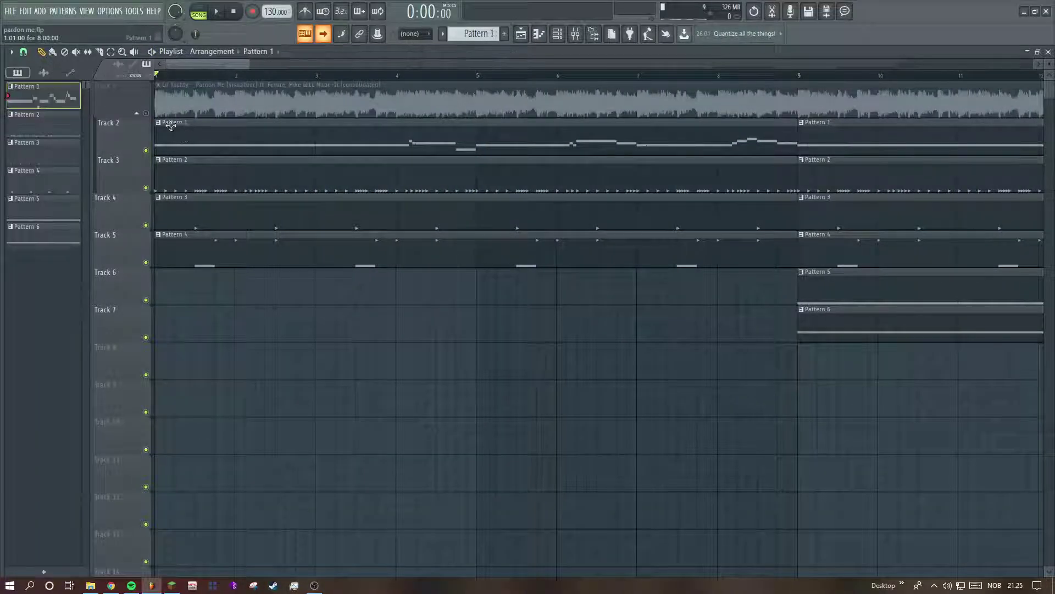
- Open Pattern 1's 808 (Southside) notes in the piano roll and bring the whole pattern into view
left_click(545, 35)
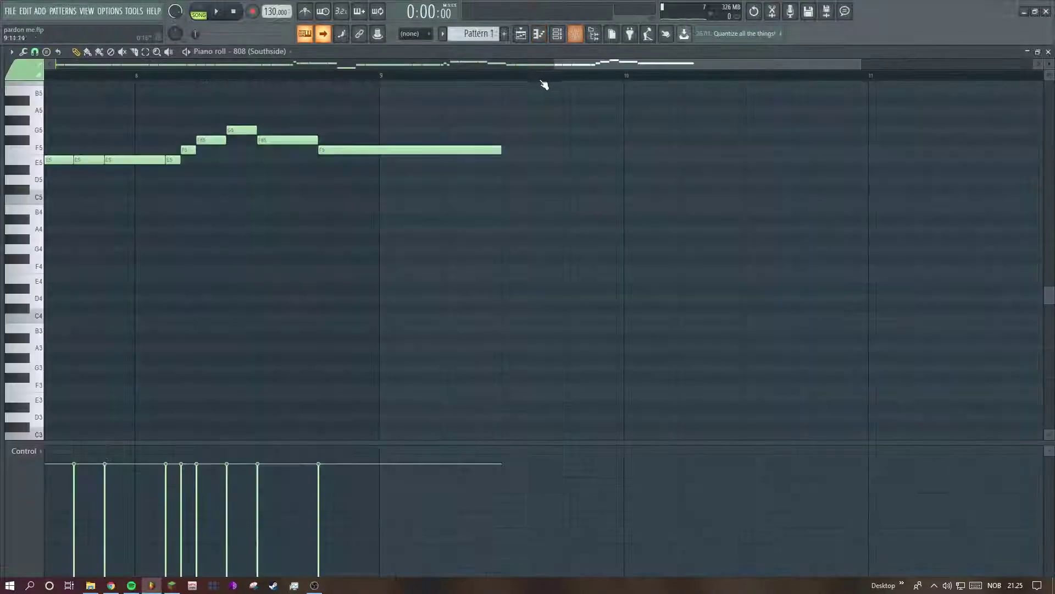
left_click_drag(556, 60, 54, 62)
scroll(323, 102, "up", 3)
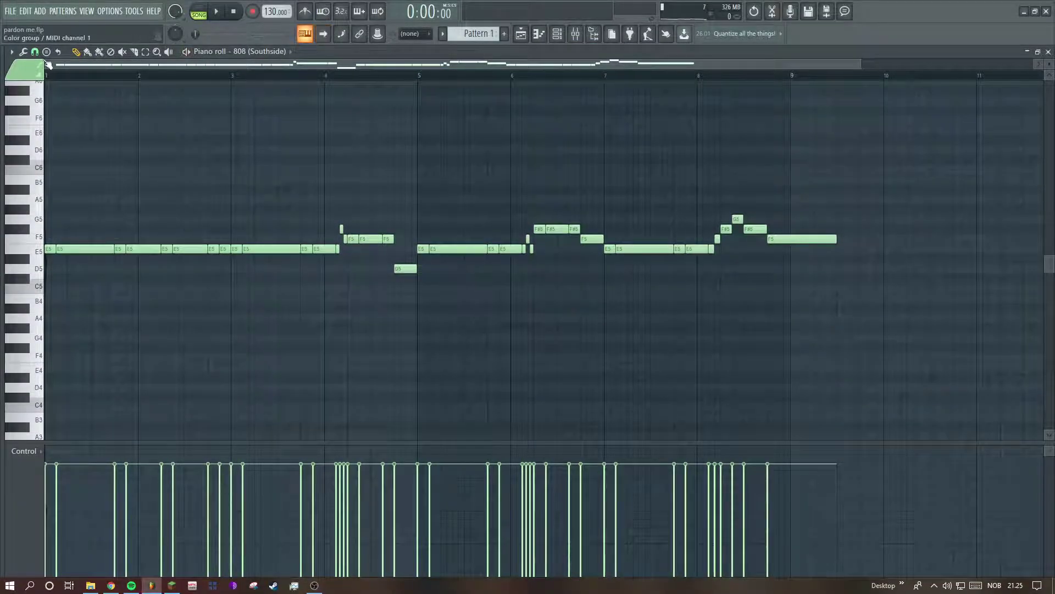
left_click(34, 52)
left_click(41, 80)
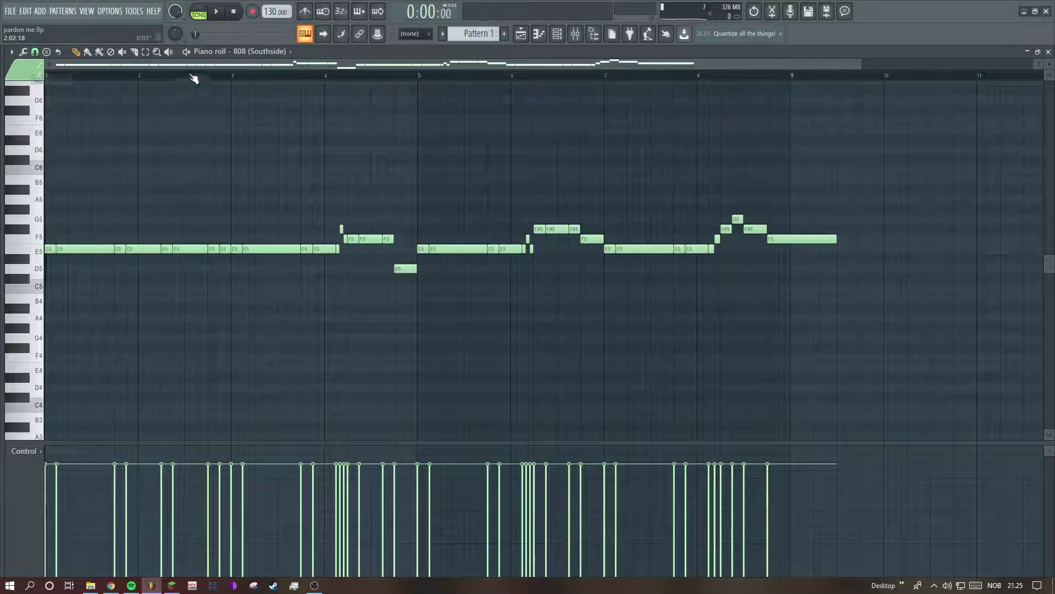
- Inspect the 808 (Southside) sampler settings and the Fruity parametric EQ 2 on mixer insert 2
left_click(557, 34)
left_click(152, 220)
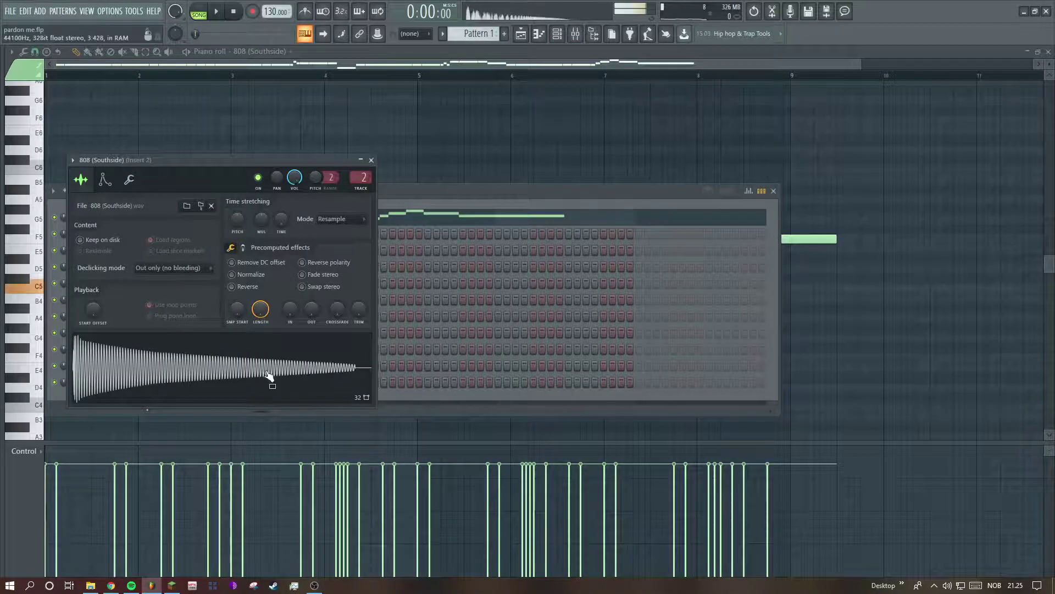
left_click(576, 34)
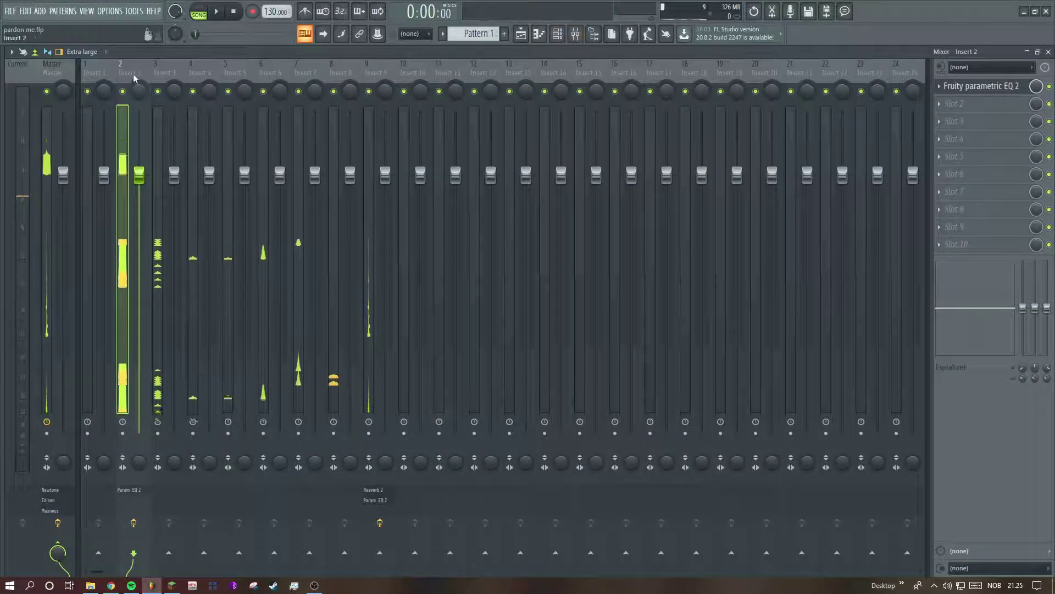
left_click(963, 87)
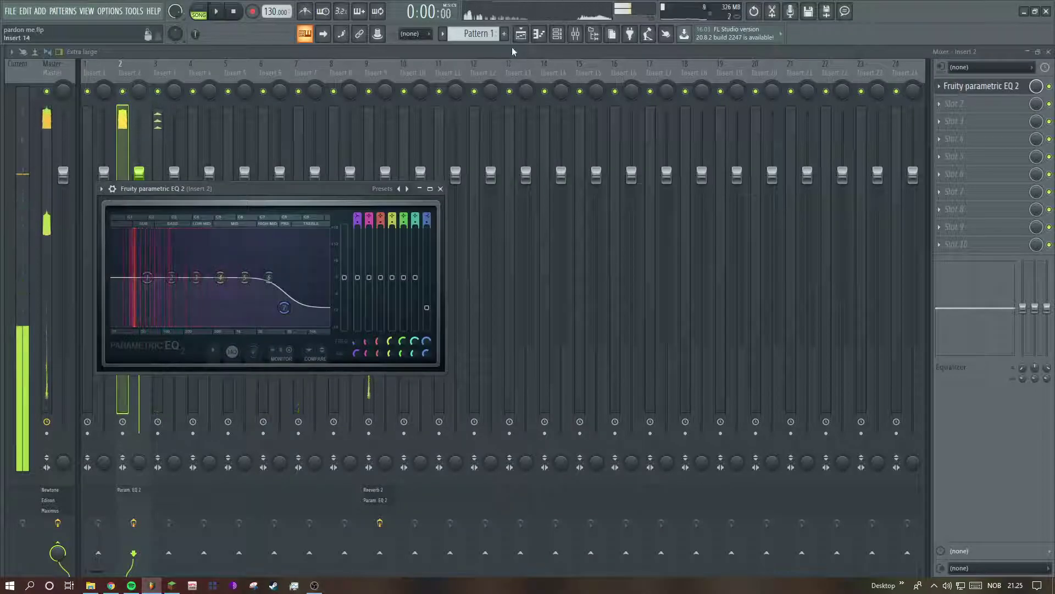
- Play Pattern 1 in pattern mode while viewing its 808 notes in the piano roll
key("F7")
left_click(199, 7)
key("space")
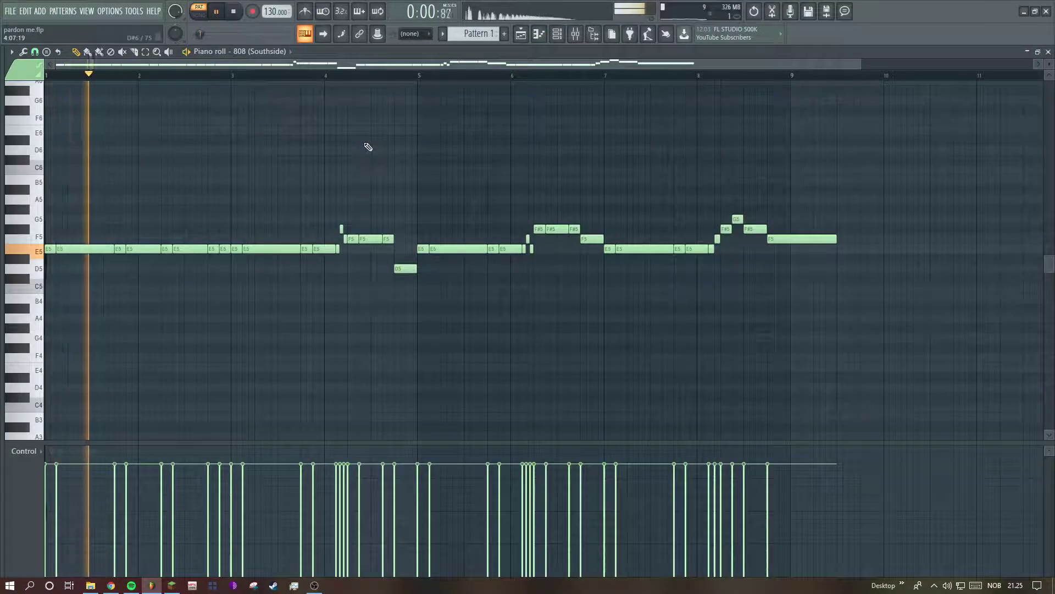
scroll(825, 72, "up", 3)
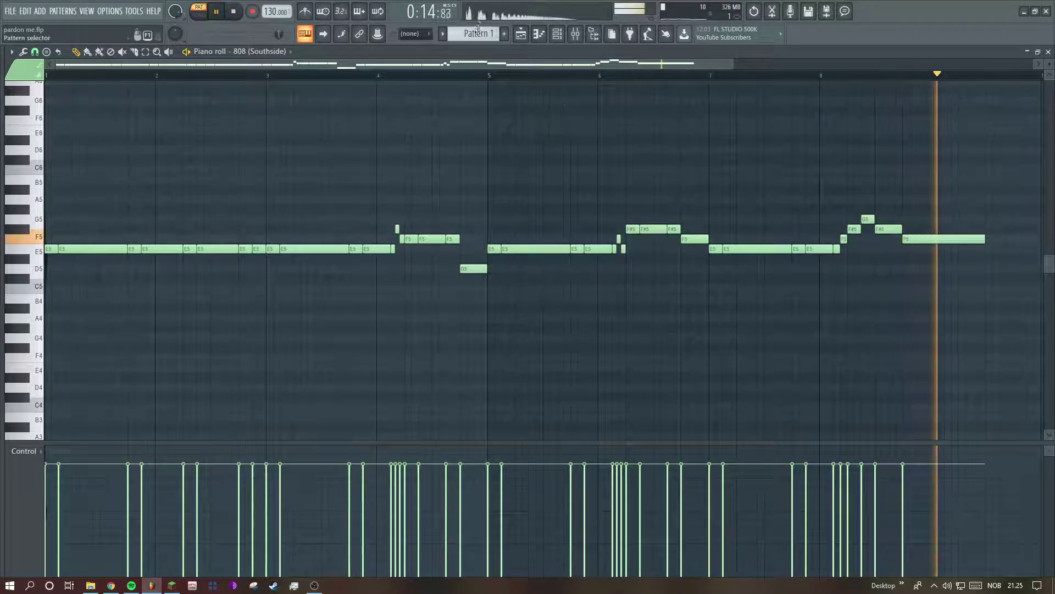
- Switch to Pattern 2 and inspect the sample settings of Hihat (Mafia) and KIDNAPPING YOUR LOVE Hat
scroll(476, 34, "down", 1)
key("space")
left_click(558, 34)
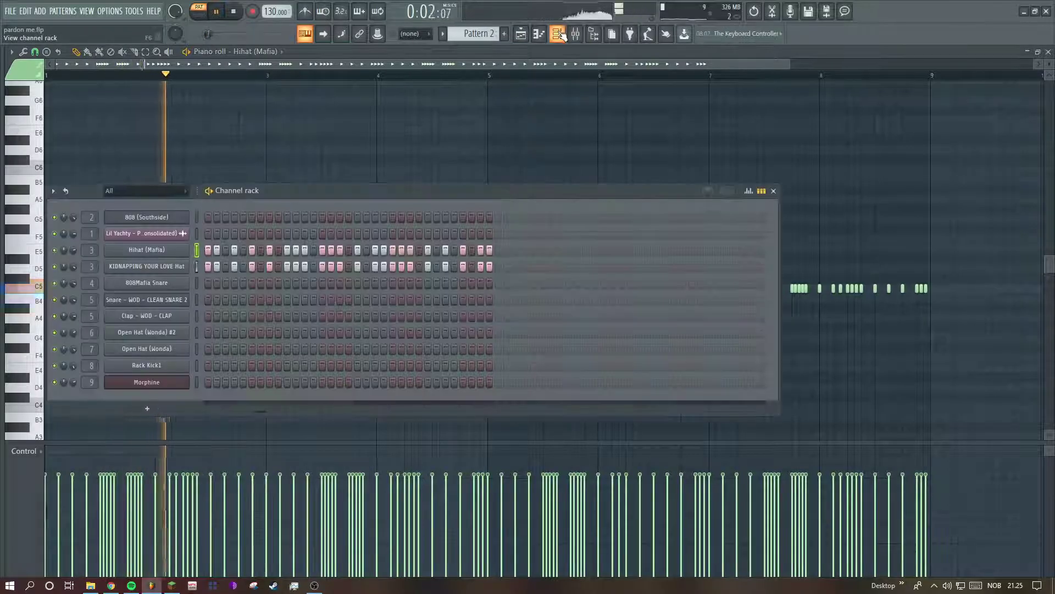
key("space")
left_click(155, 251)
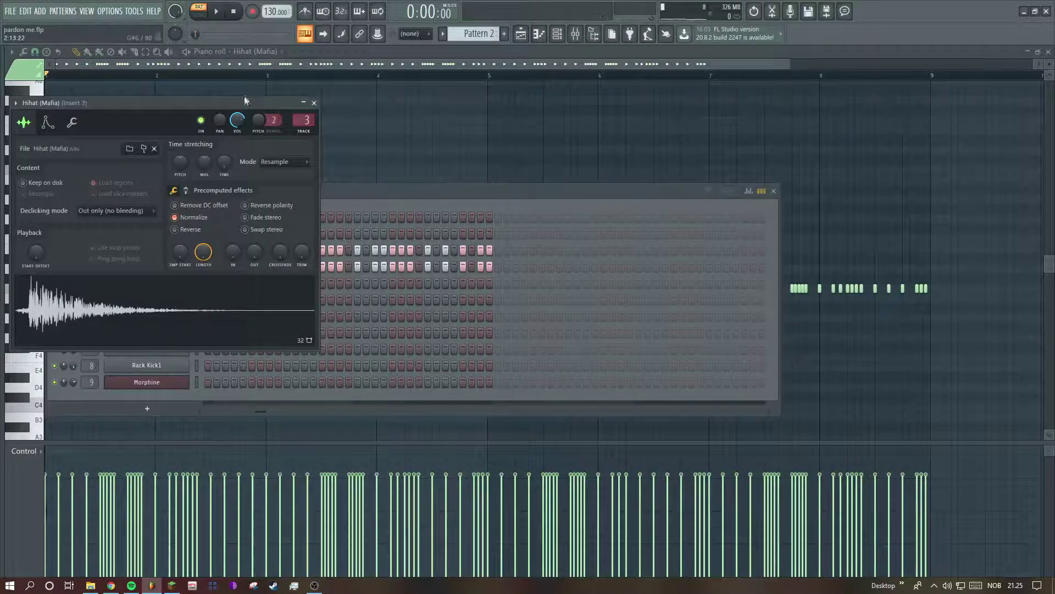
left_click_drag(249, 99, 613, 96)
left_click(165, 267)
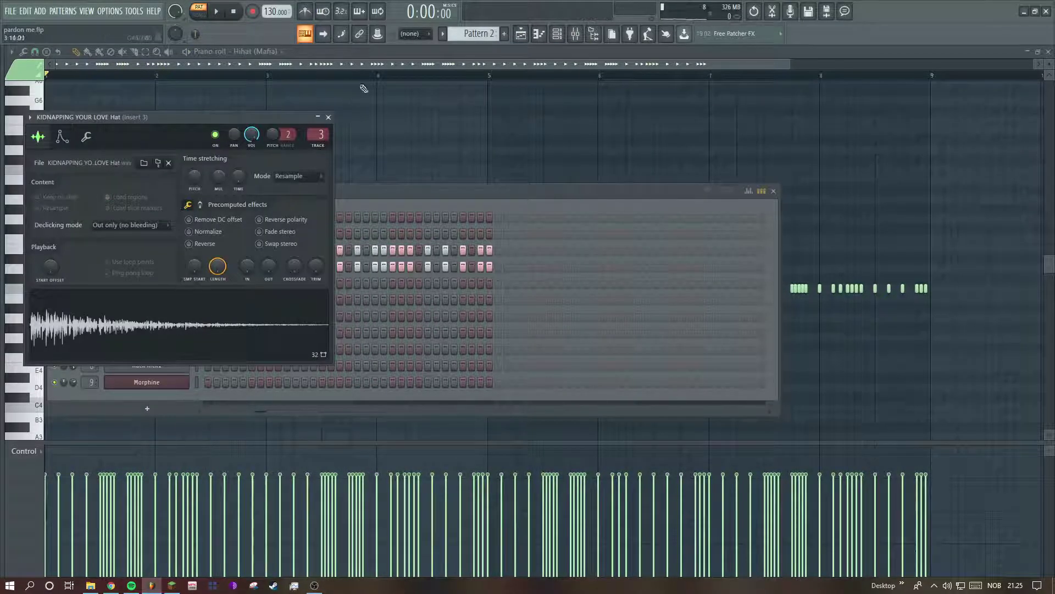
- Check mixer insert 3 for effects and listen to Pattern 2's hi-hat notes in the piano roll
left_click(577, 34)
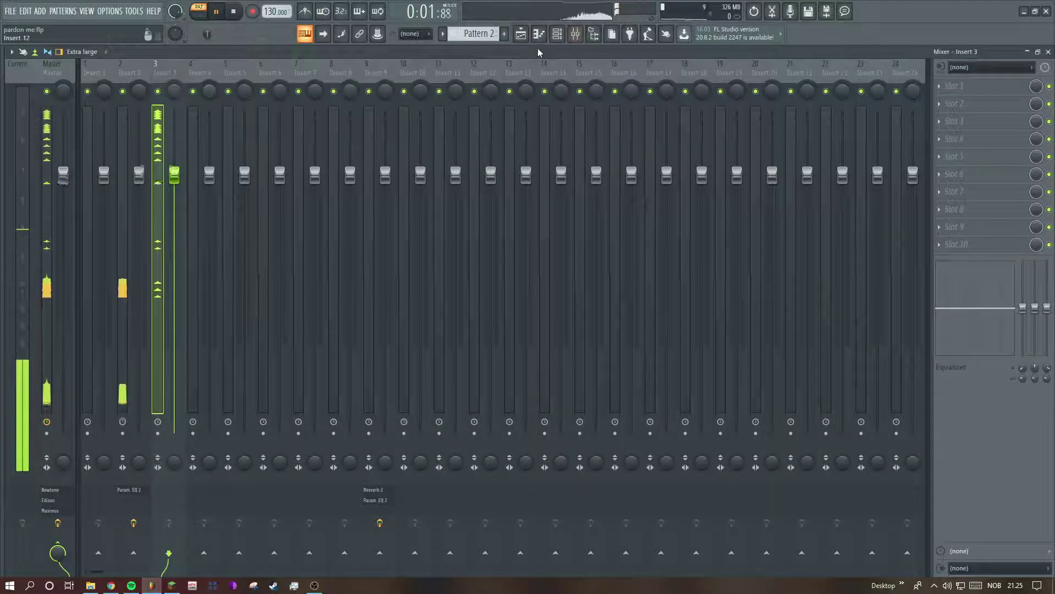
left_click(539, 34)
left_click_drag(777, 64, 704, 65)
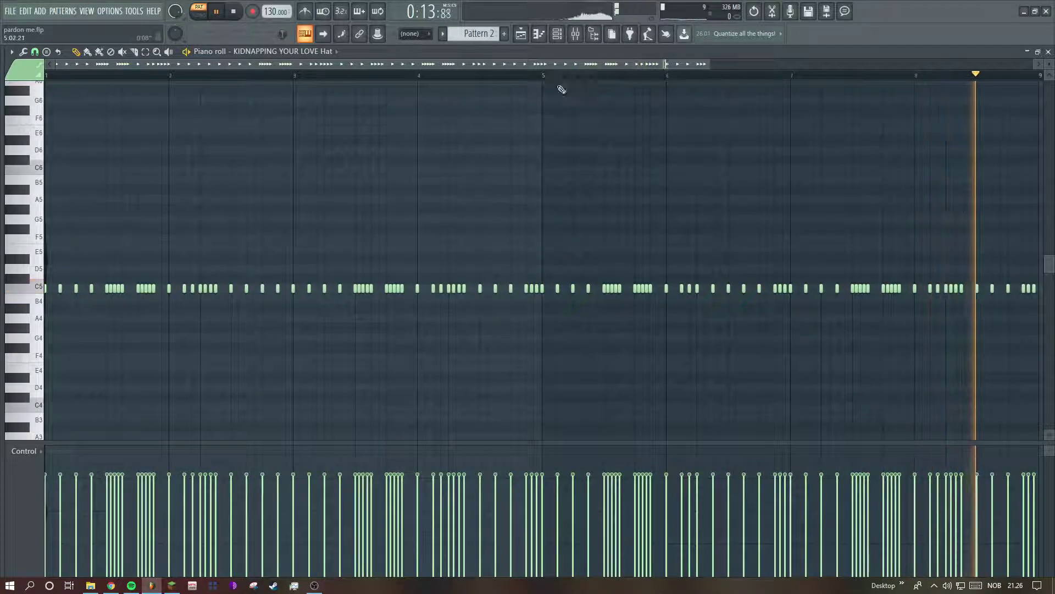
key("space")
- Inspect Pattern 3's 808Mafia Snare, CLEAN SNARE 2 and WOD clap samples and play its notes in the piano roll
scroll(495, 34, "down", 1)
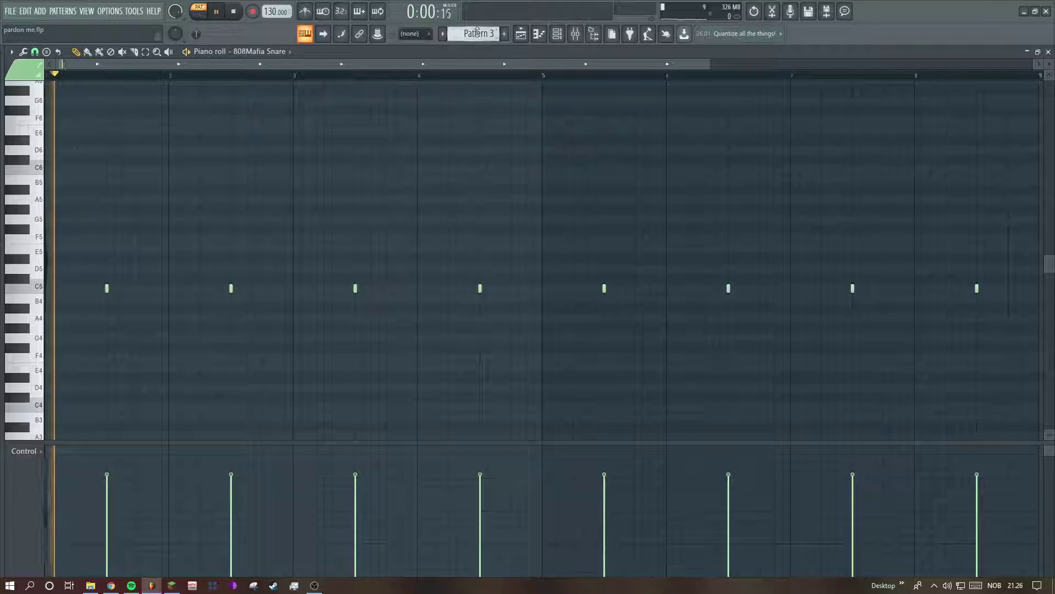
key("F6")
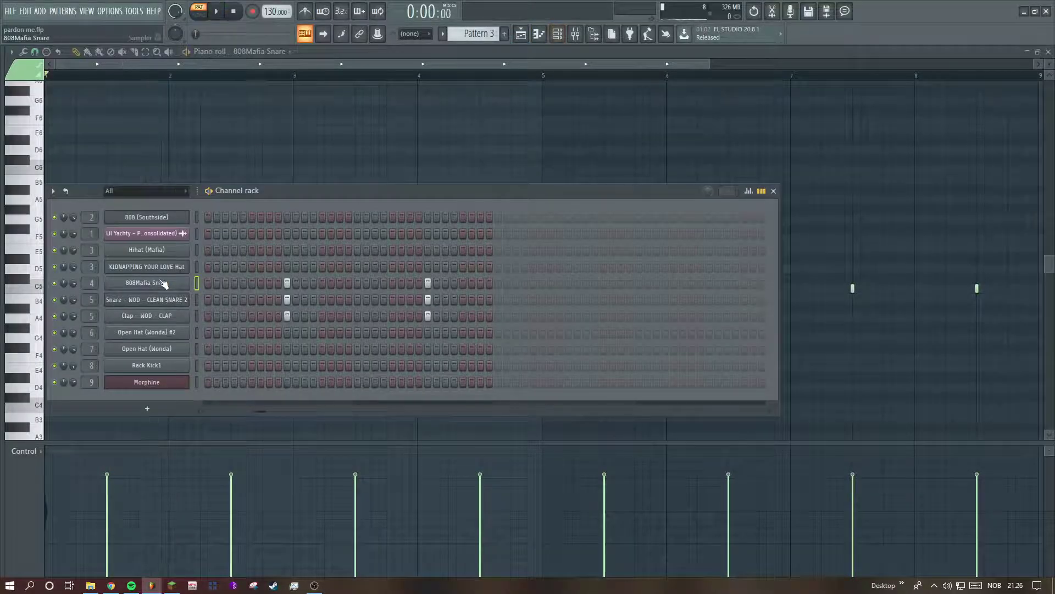
left_click(164, 283)
left_click(124, 316)
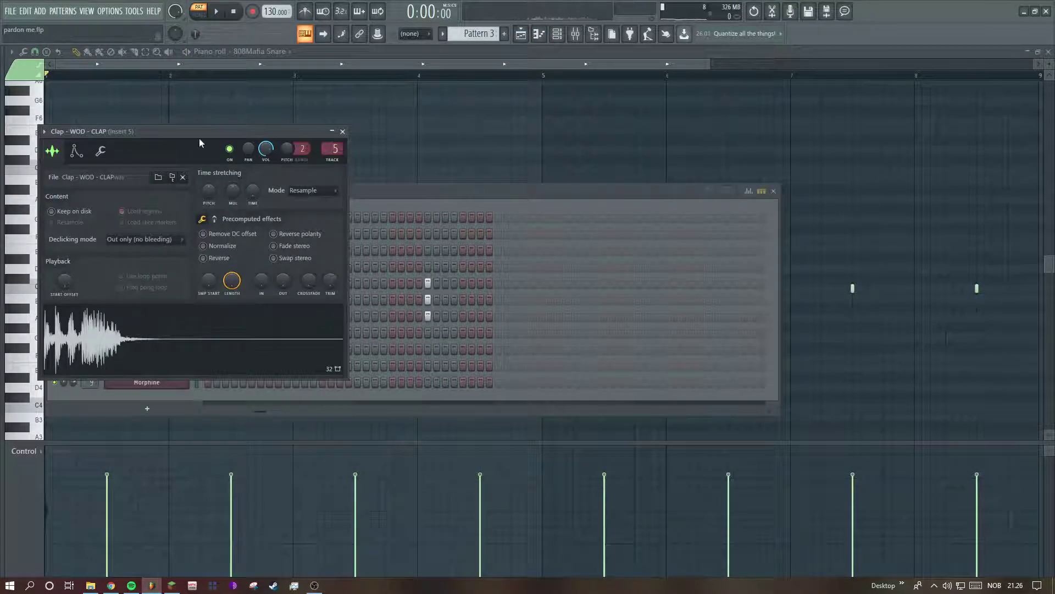
left_click_drag(200, 143, 488, 132)
left_click(147, 300)
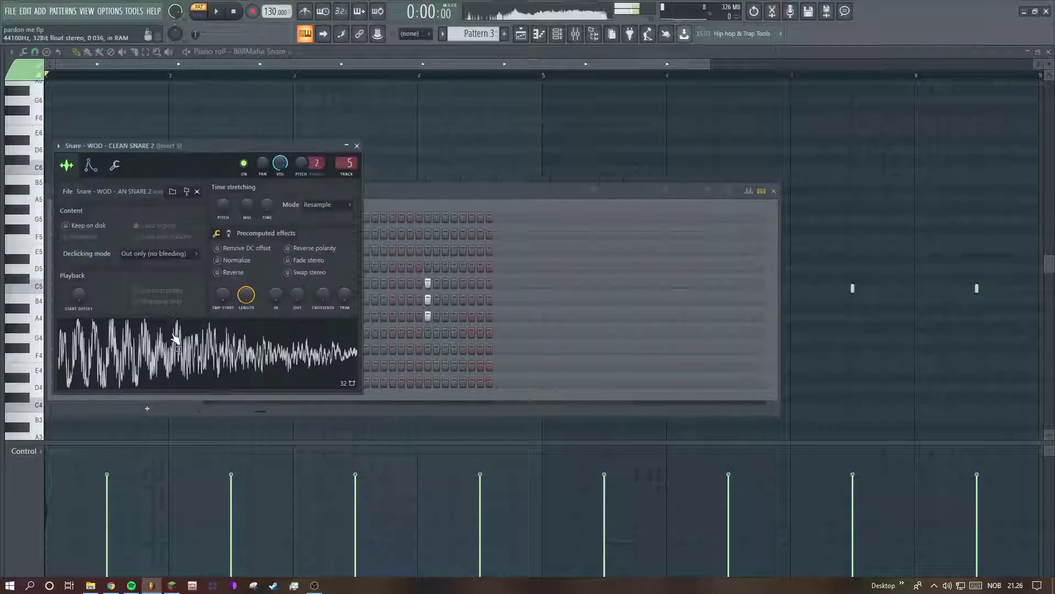
left_click(331, 68)
left_click_drag(710, 65, 778, 66)
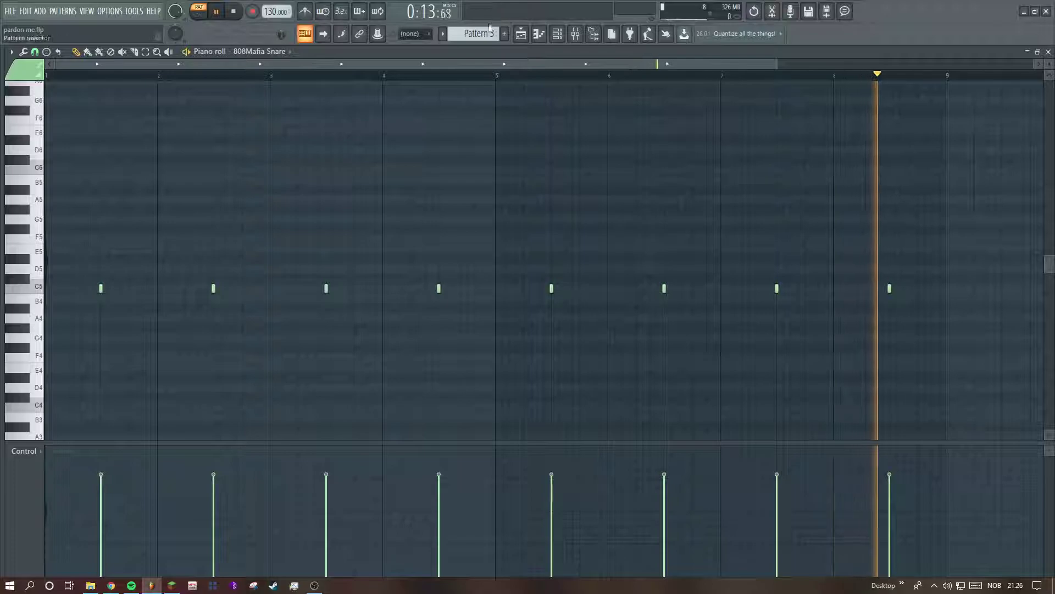
- Switch to Pattern 4 and show the Open Hat (Wonda) notes in the piano roll
scroll(491, 31, "down", 1)
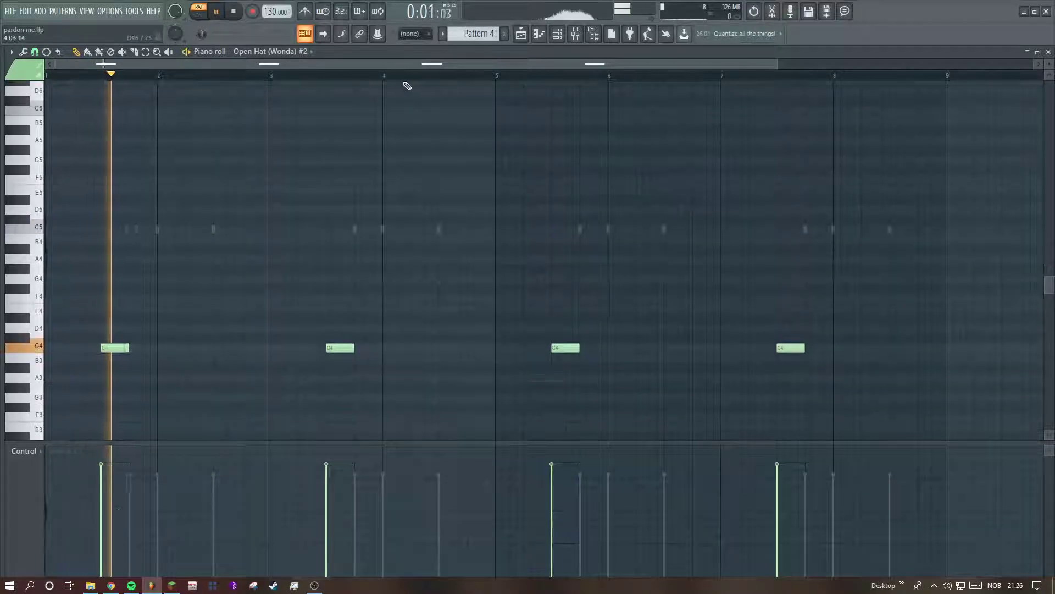
left_click(234, 51)
left_click(290, 162)
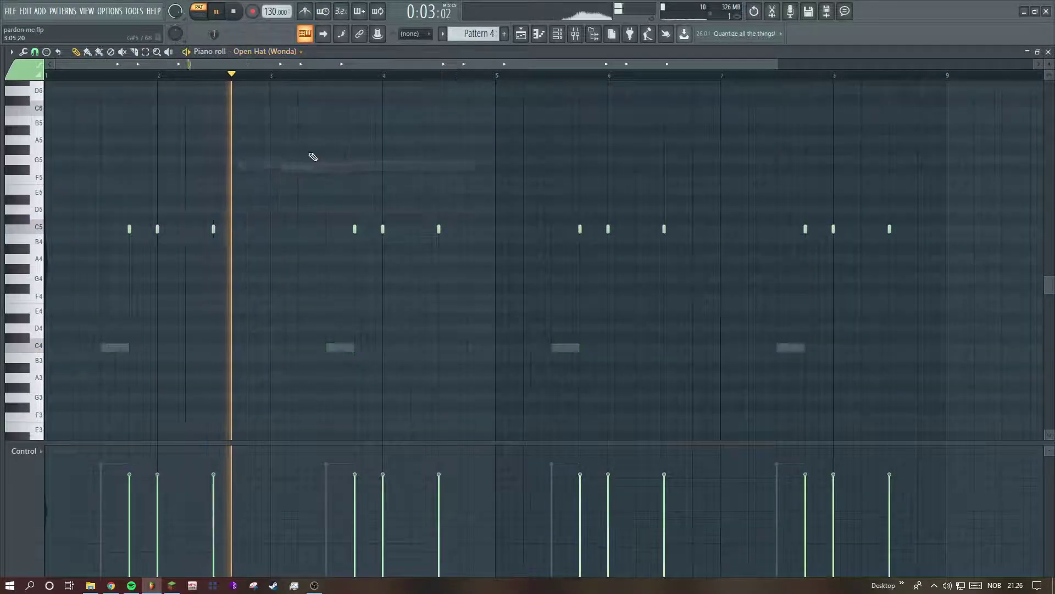
- Inspect the volume envelope and sample settings of Open Hat (Wonda) #2 and reselect the piano roll's target channel
key("F6")
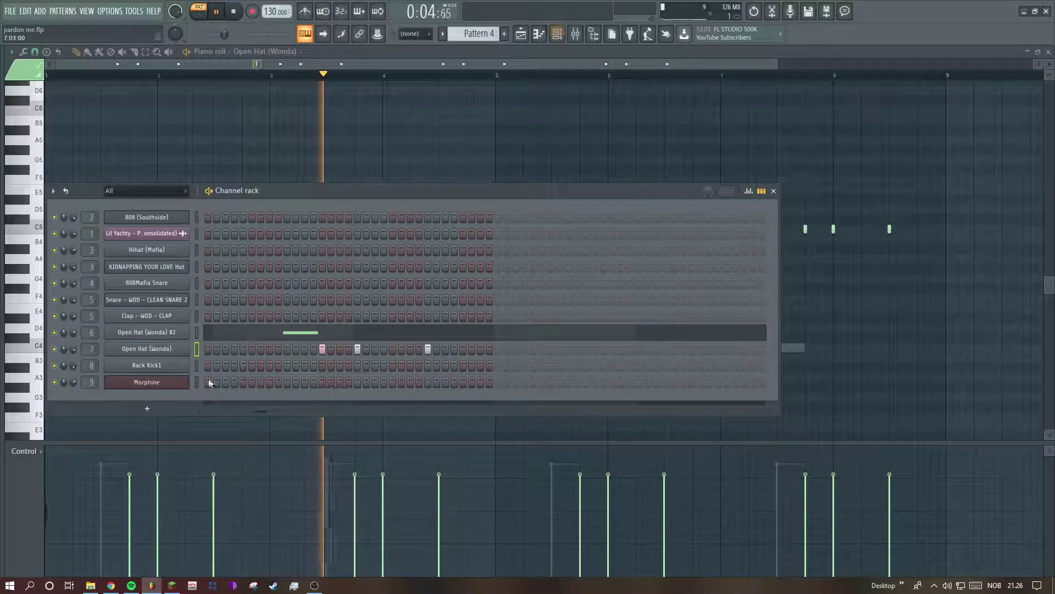
left_click(118, 334)
left_click(120, 198)
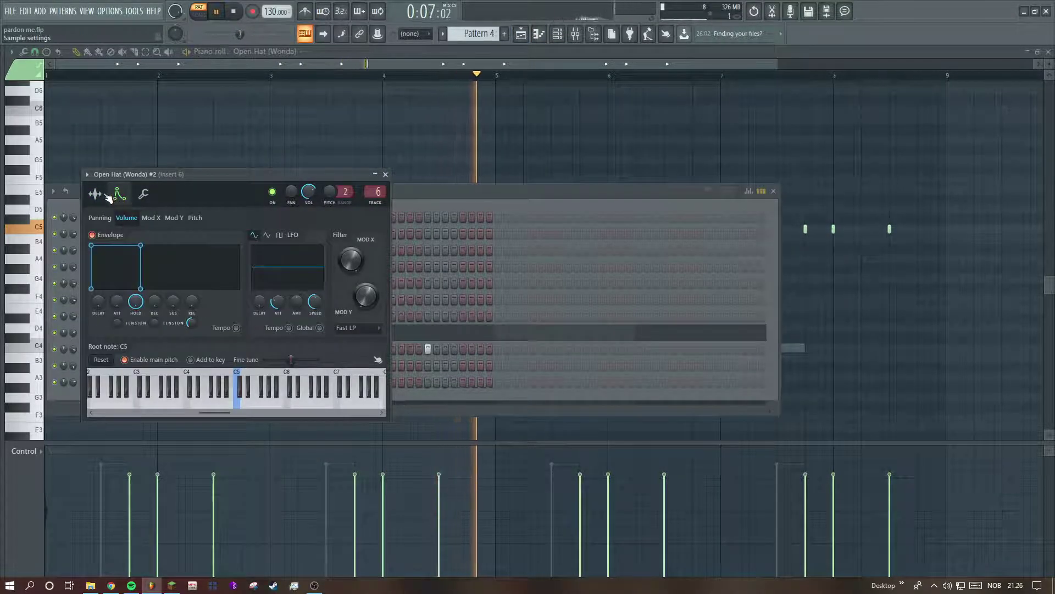
left_click(106, 195)
left_click(421, 67)
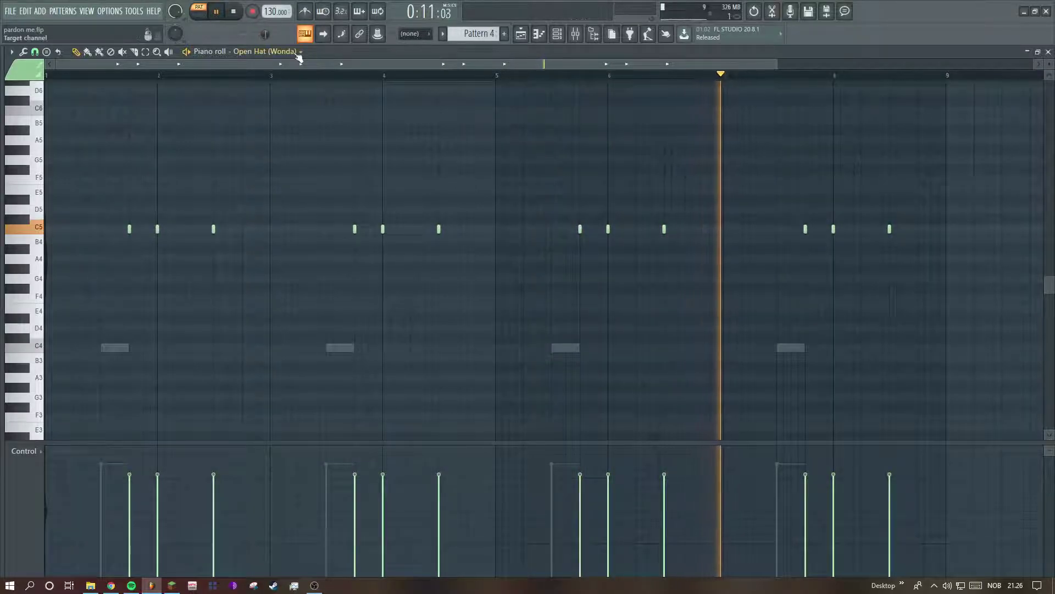
left_click(242, 51)
left_click(268, 155)
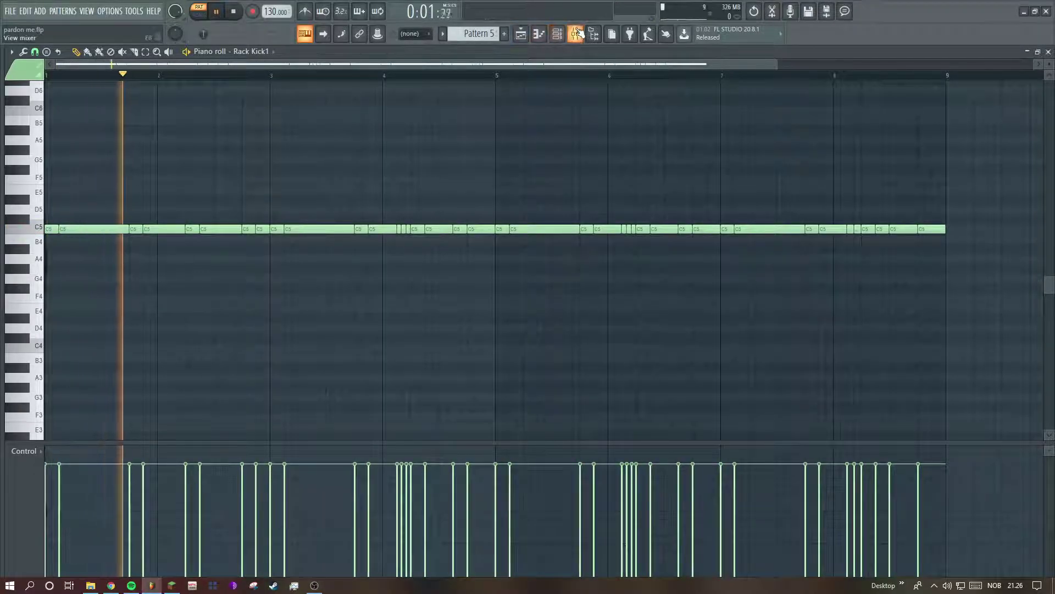
- Check the mixer for Pattern 5's kick and play the Rack Kick1 notes in the piano roll
key("F9")
left_click(539, 35)
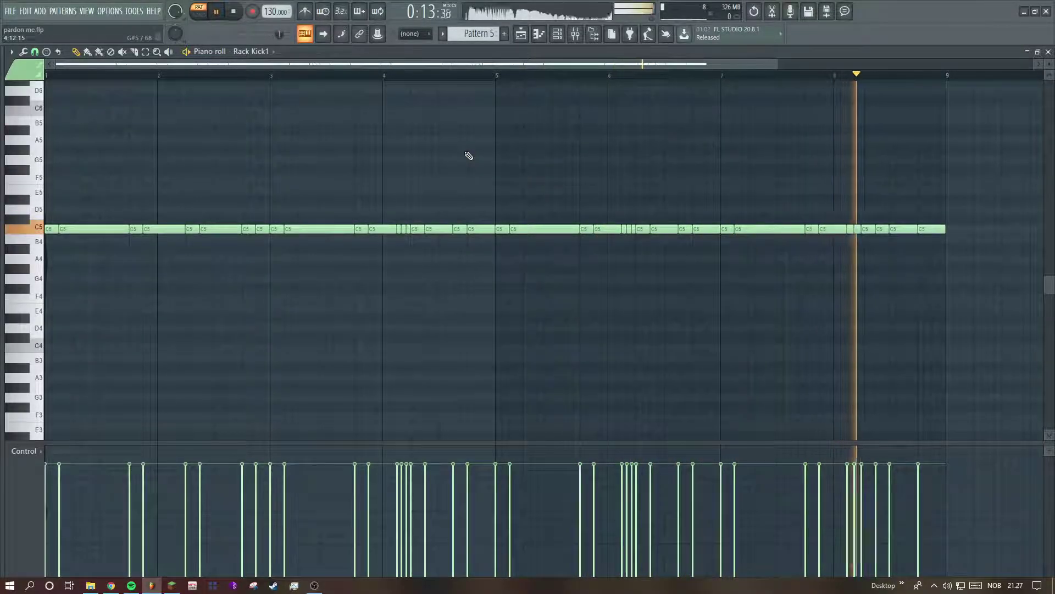
key("space")
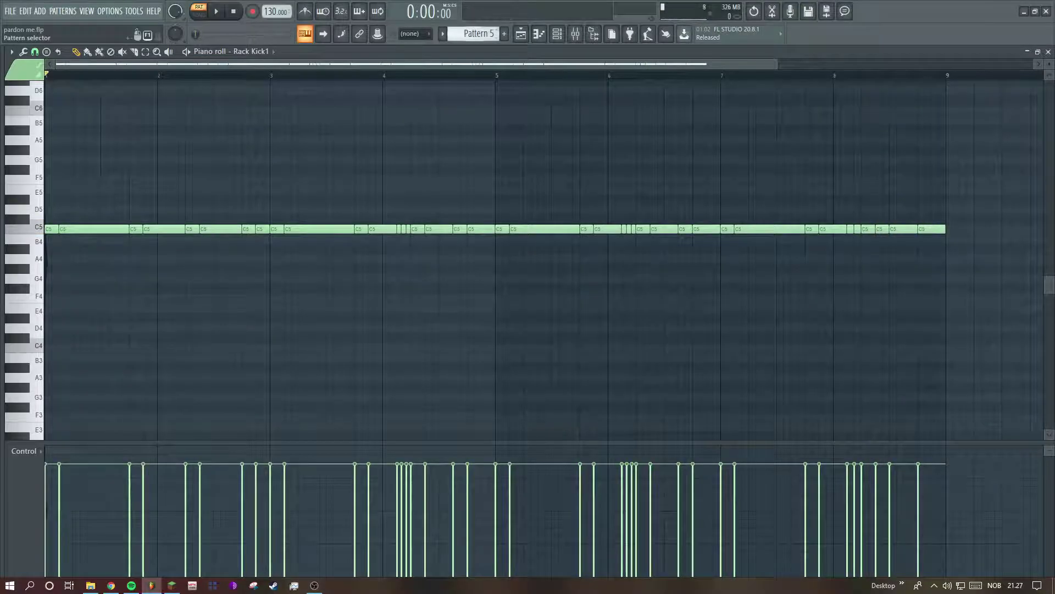
- Switch to Pattern 6 and play its sustained Morphine note in the piano roll
scroll(486, 34, "down", 1)
scroll(469, 141, "up", 1)
key("space")
scroll(489, 138, "up", 1)
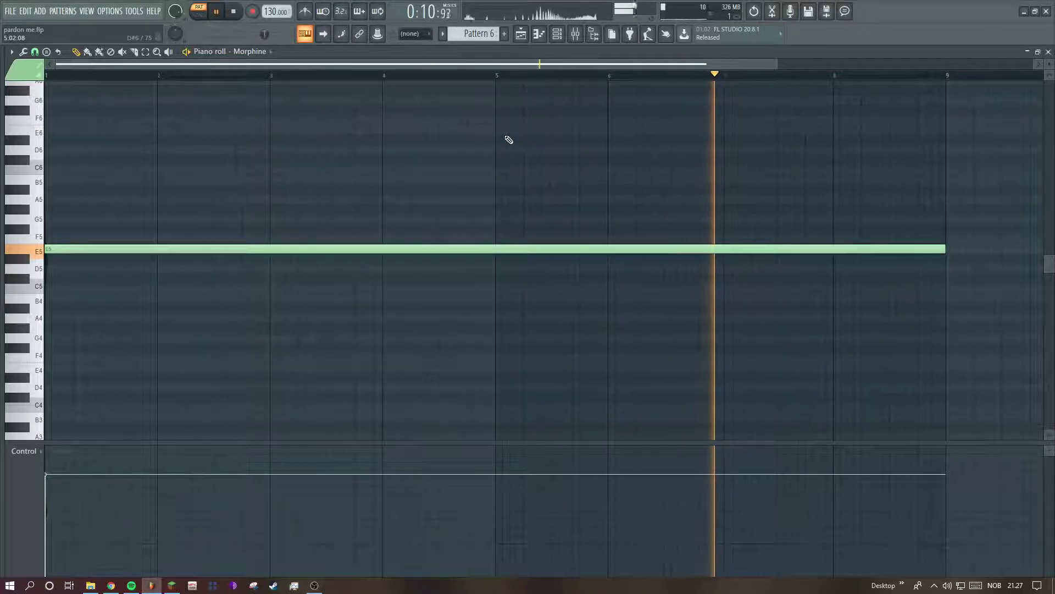
- Inspect the Morphine synth settings and the Fruity Reeverb 2 and parametric EQ 2 on mixer insert 9
left_click(564, 35)
left_click(146, 381)
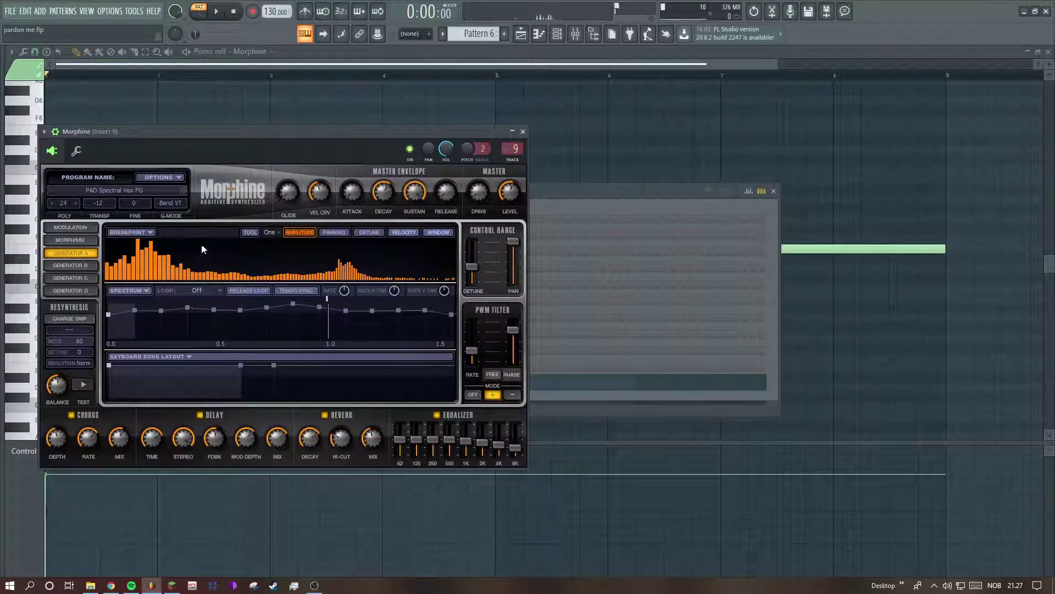
key("F9")
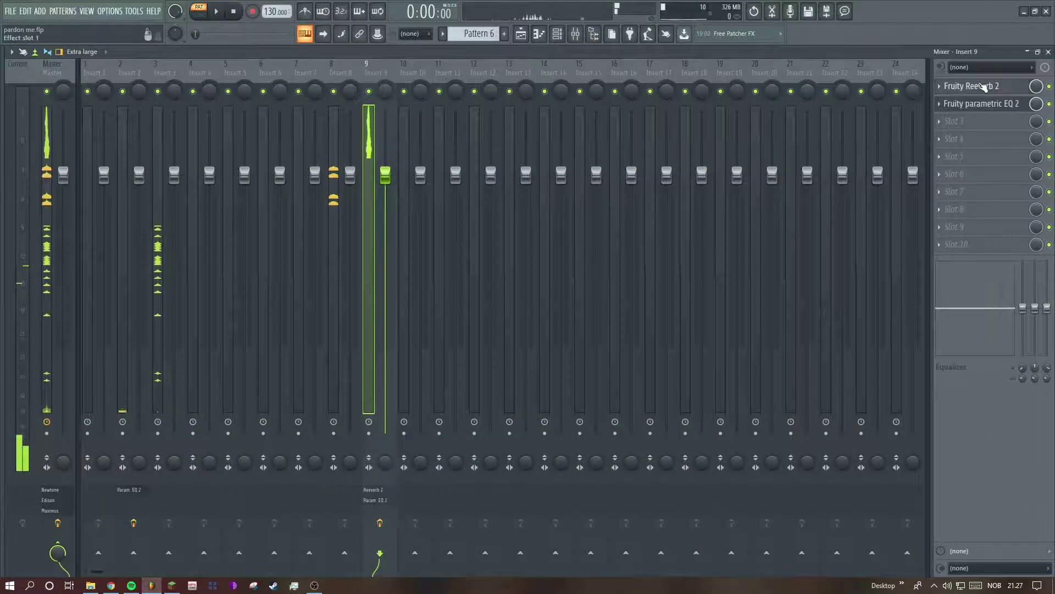
left_click(984, 87)
left_click(978, 105)
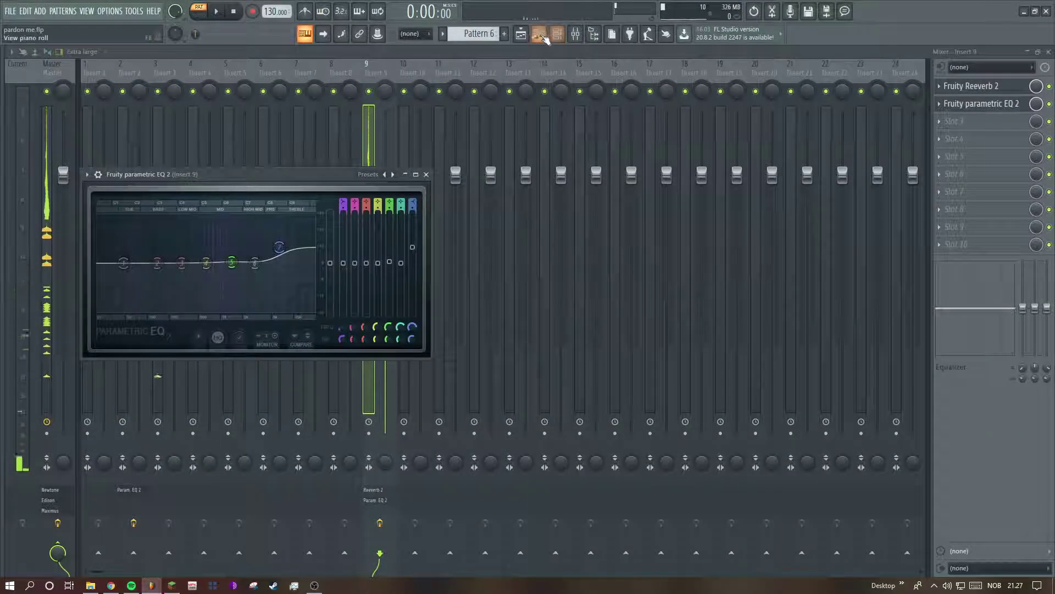
- Select Pattern 1 again and return to the playlist arrangement
left_click(542, 37)
scroll(478, 34, "up", 5)
left_click(520, 35)
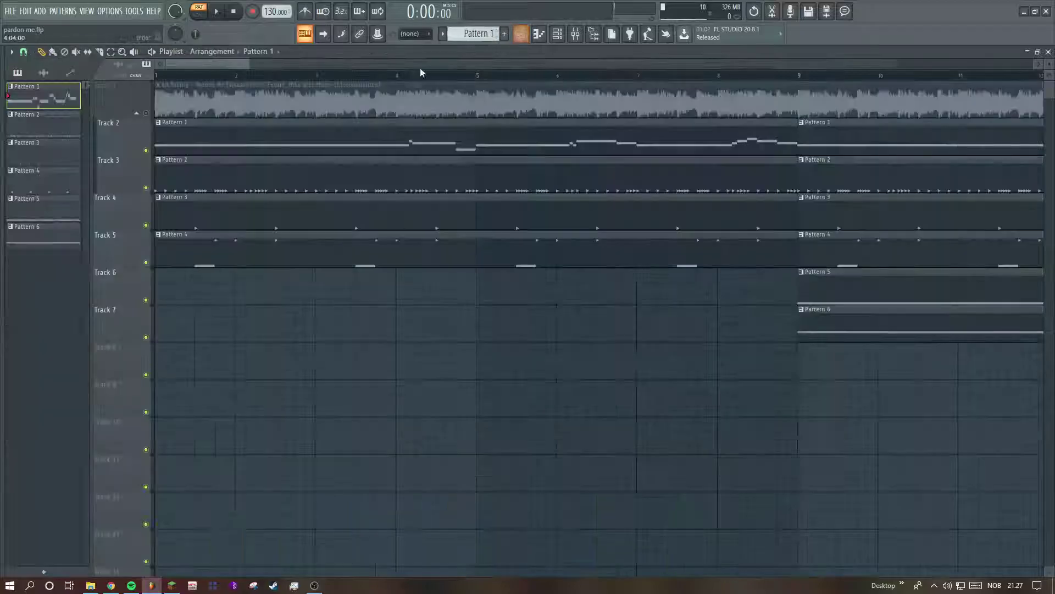